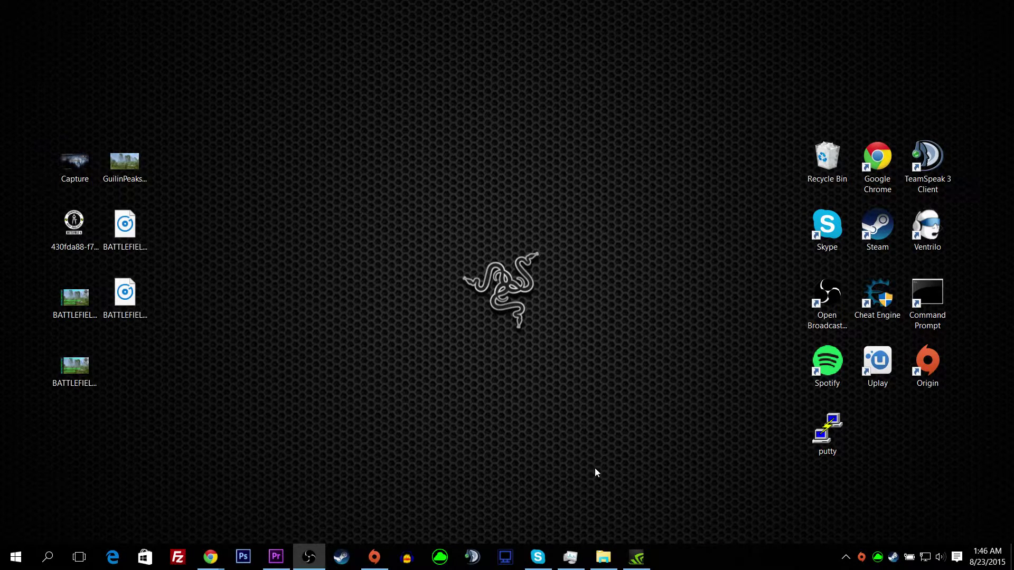
Switch to NVIDIA GeForce Experience, view the ShadowPlay recording controls, and put both windows away.
click(637, 557)
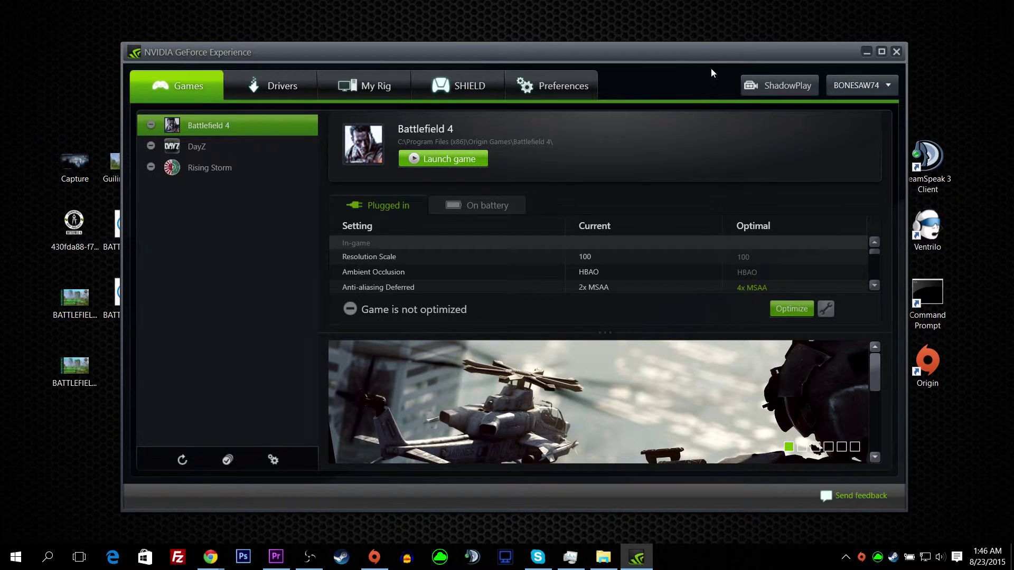
click(753, 83)
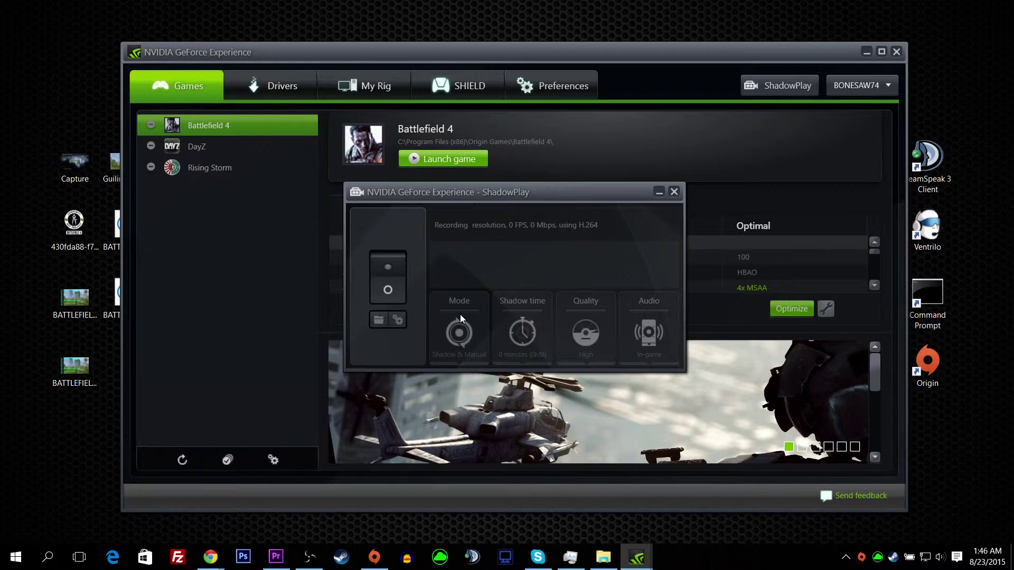
click(675, 192)
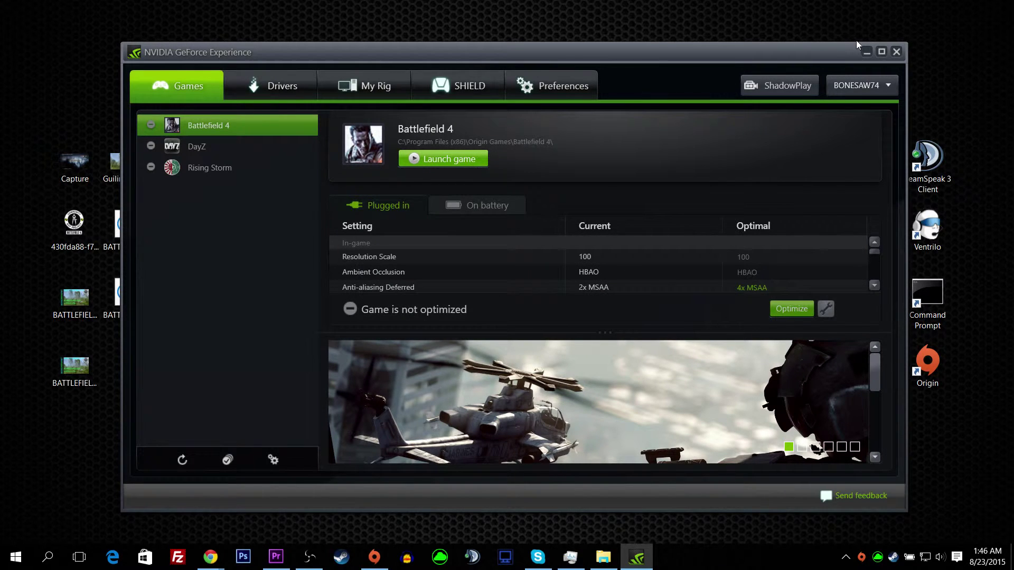
click(866, 52)
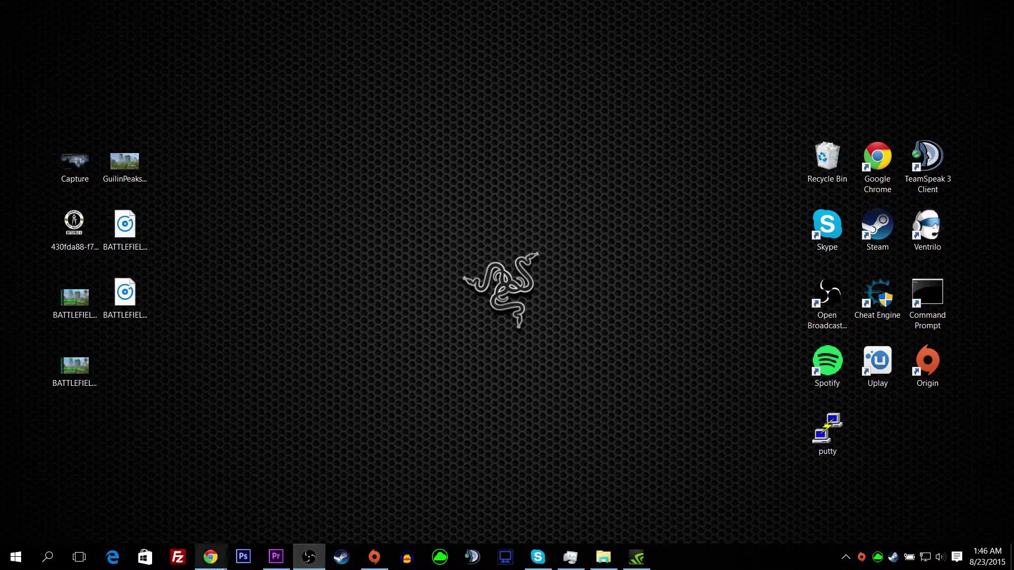
Switch to Chrome to view the Dxtory downloads page on the ExKode site, and minimize the browser.
mouse_move(214, 561)
click(260, 510)
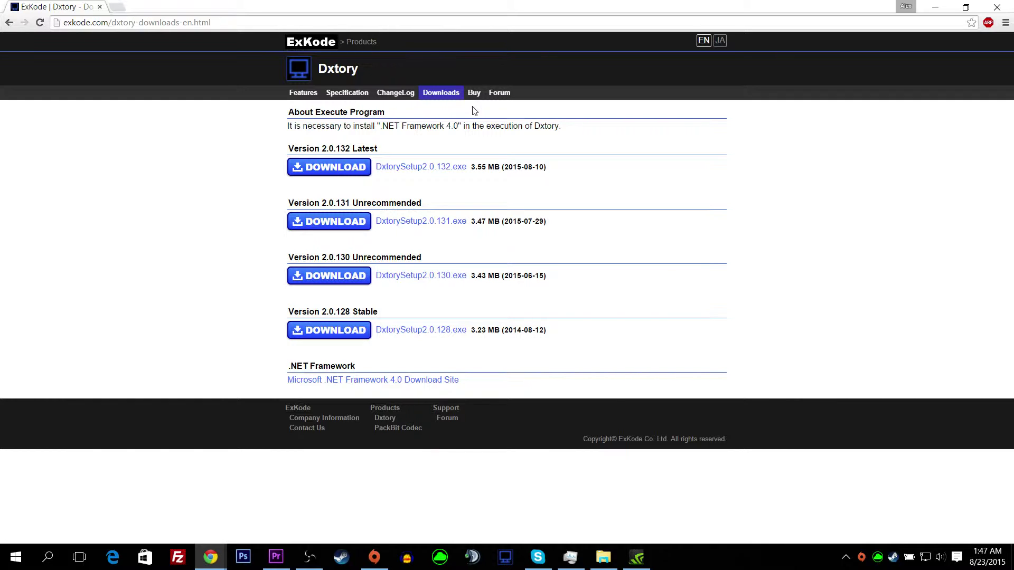
click(944, 4)
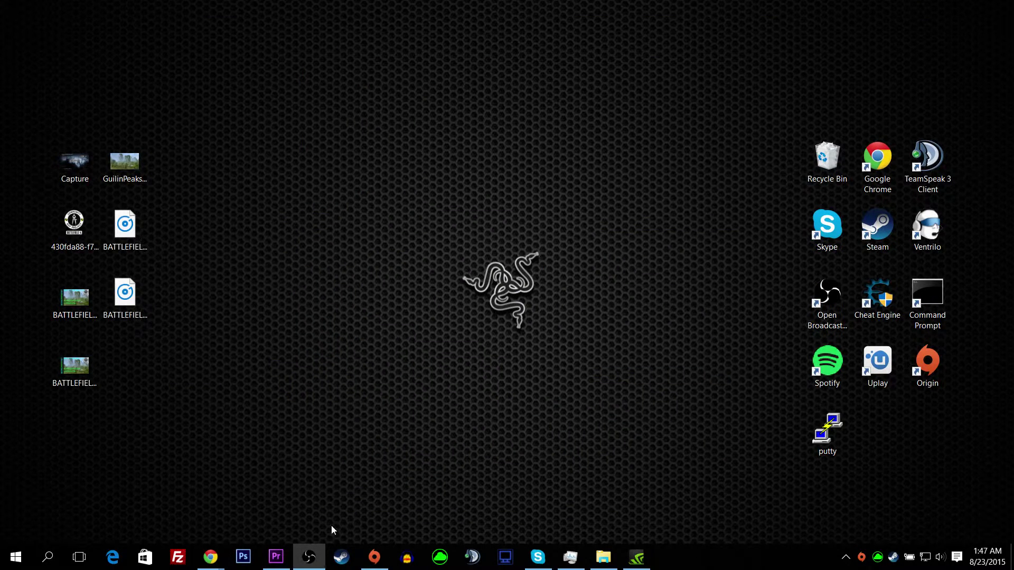
Open Dxtory and remove the Test folder from the list of folders for saving movies.
click(505, 557)
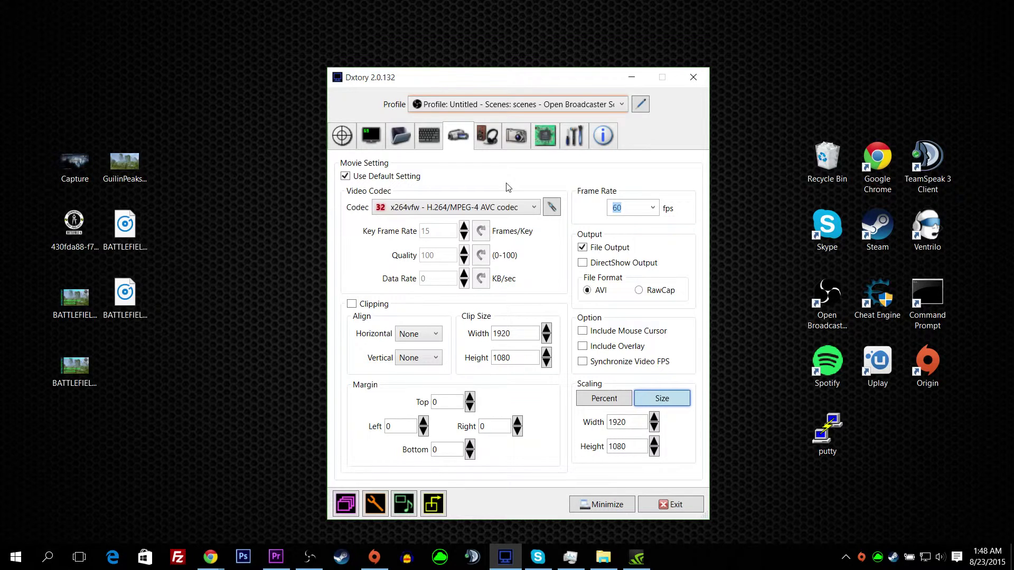
click(398, 147)
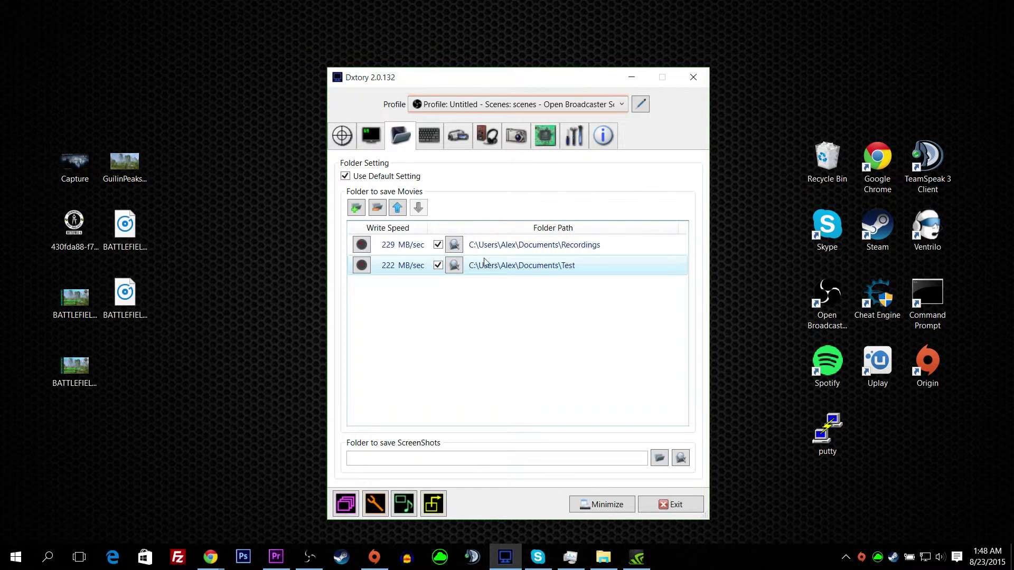
right_click(513, 263)
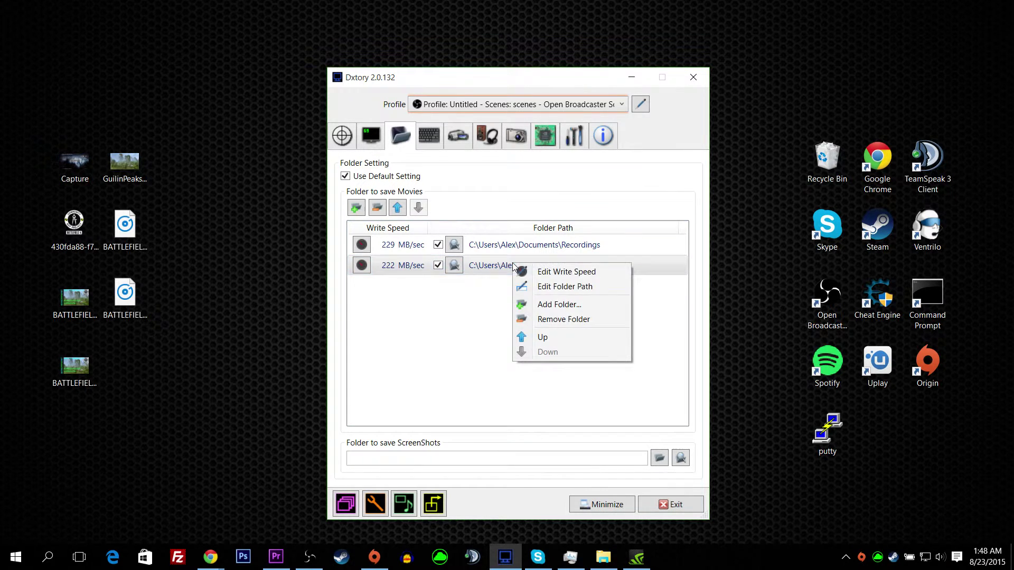
click(557, 322)
Add the Test folder inside Documents as a folder for saving movies.
right_click(516, 303)
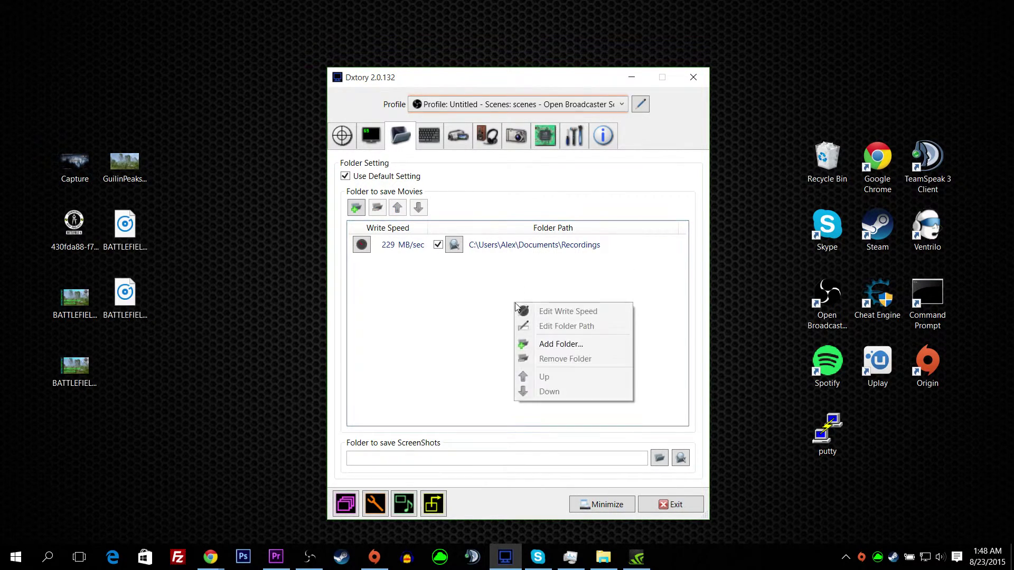
click(569, 345)
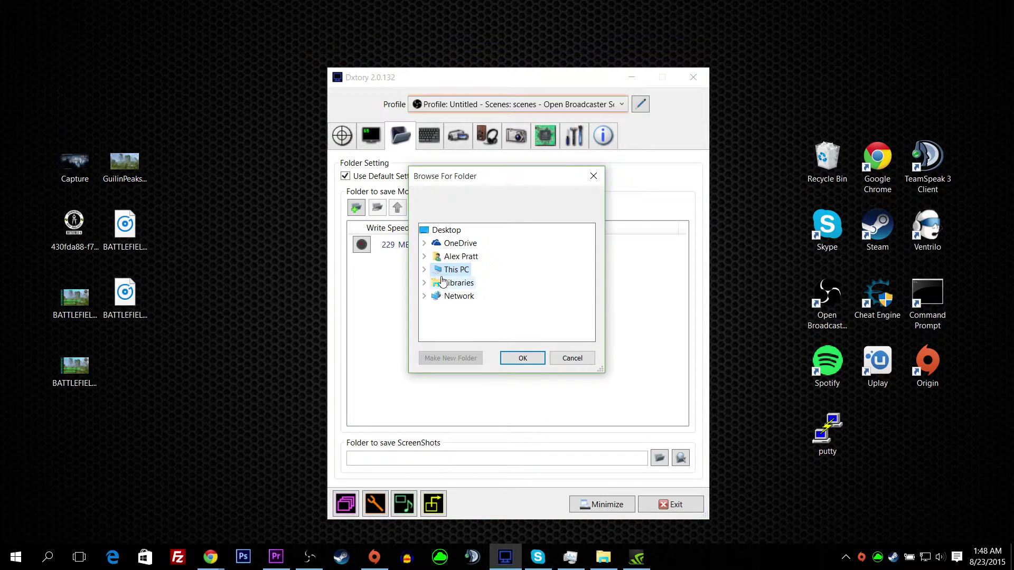
click(425, 270)
click(467, 244)
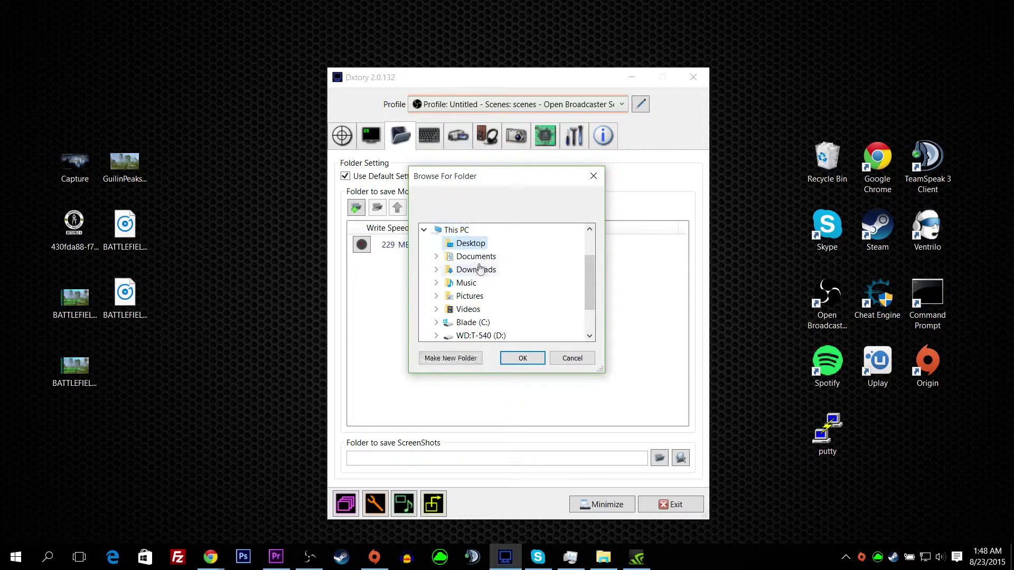
double_click(478, 258)
scroll(464, 289, down, 3)
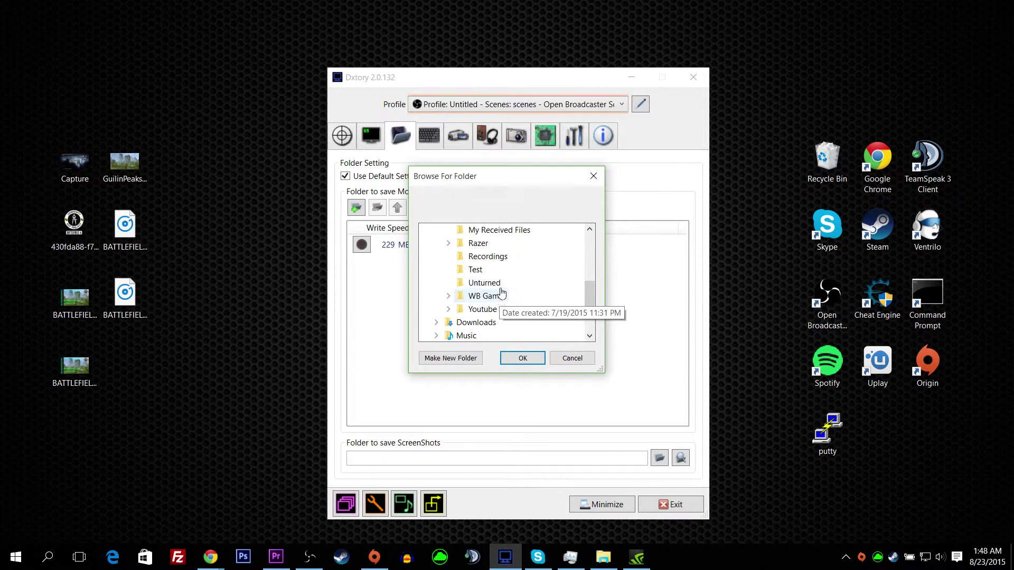
click(475, 269)
click(522, 358)
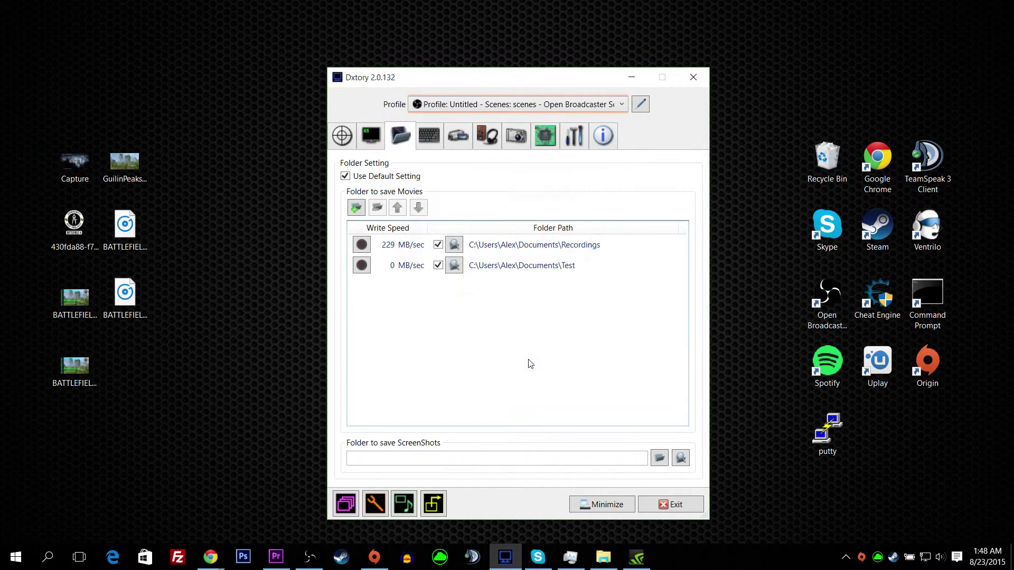
Benchmark the Test folder's write speed with a 500 MB write size and accept the result.
click(362, 265)
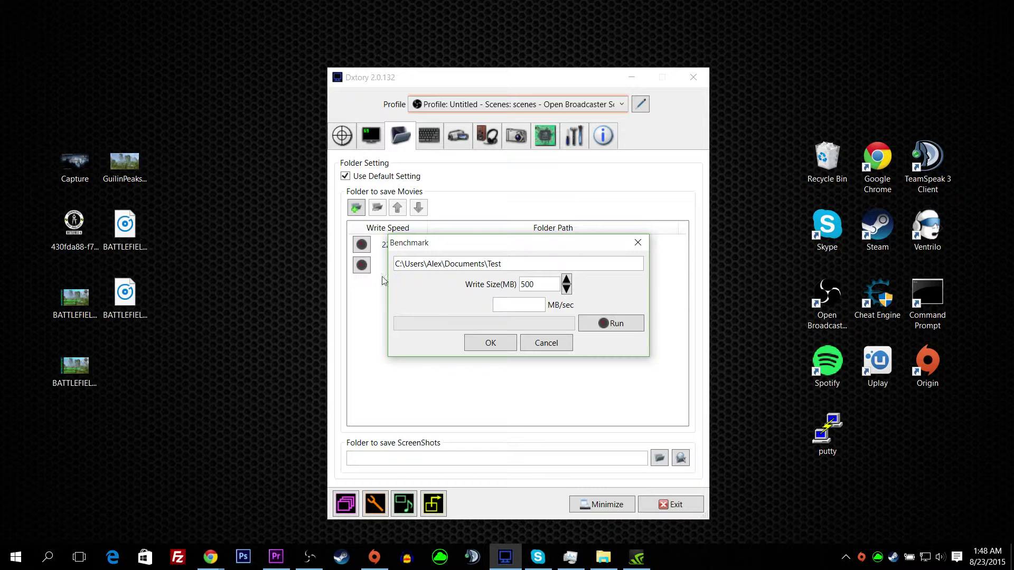
click(602, 324)
click(491, 344)
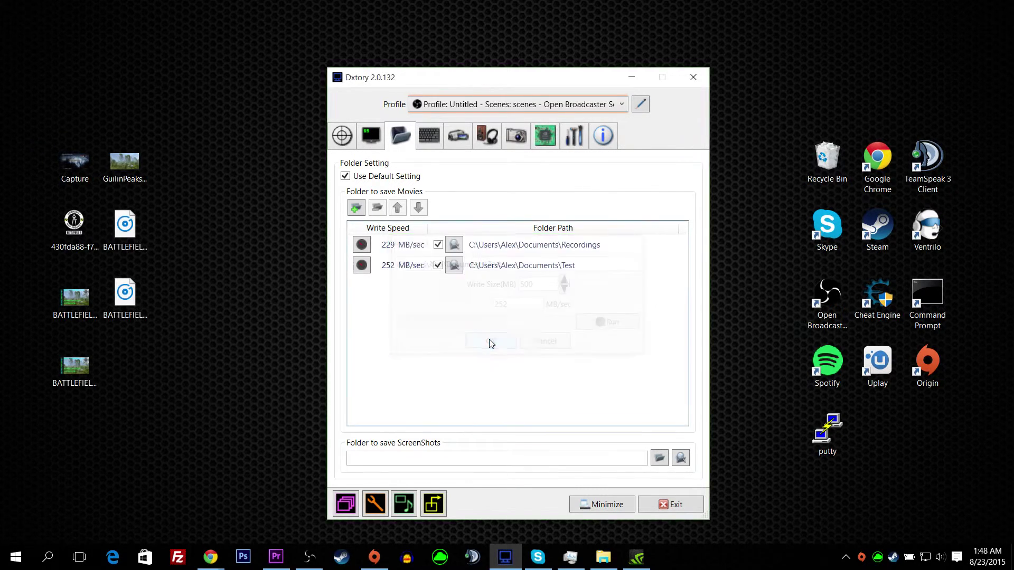
Review the hotkey assignments and the movie settings, including the codec choices, x264vfw configuration and scaling modes.
click(427, 140)
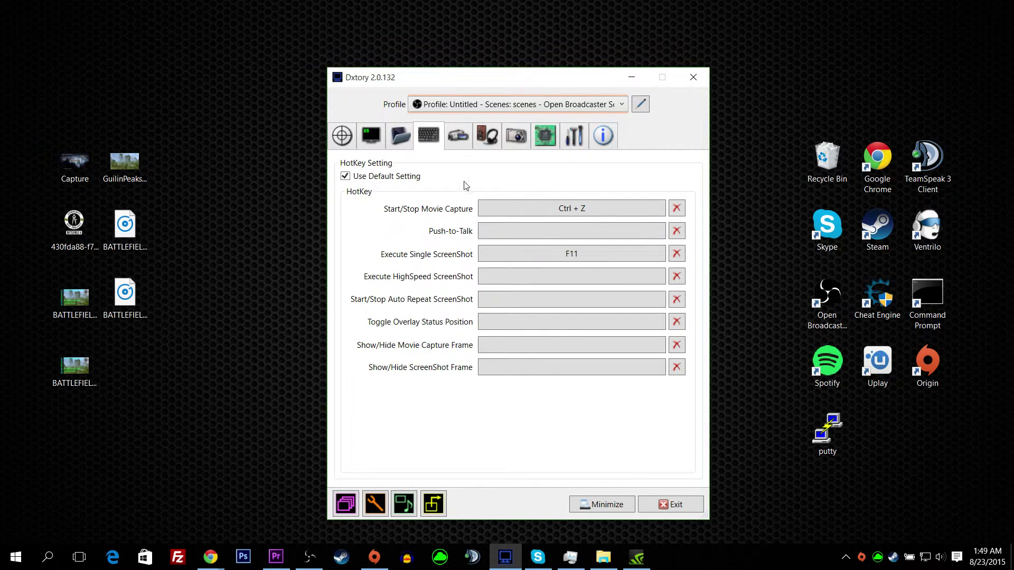
click(459, 149)
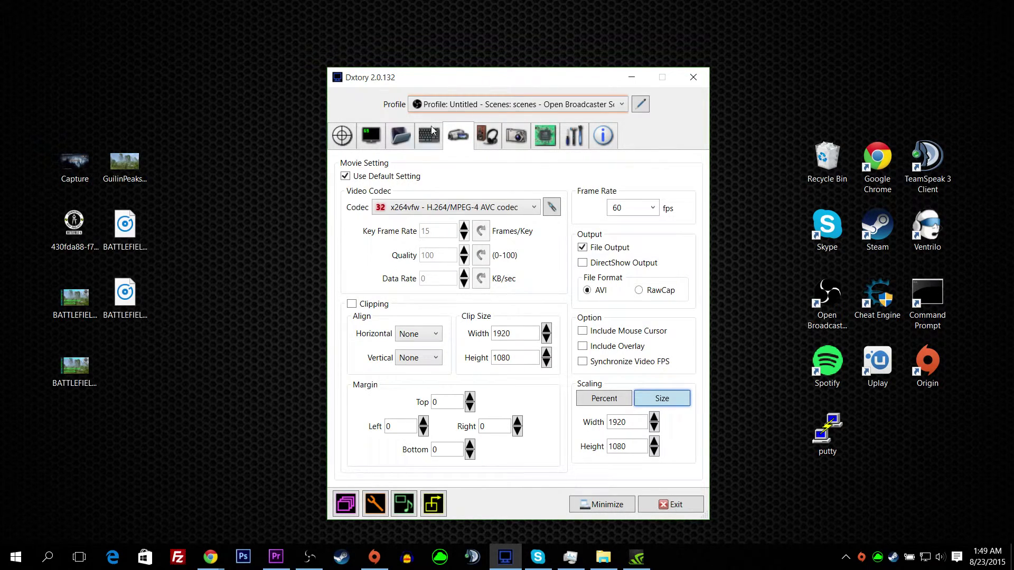
click(513, 212)
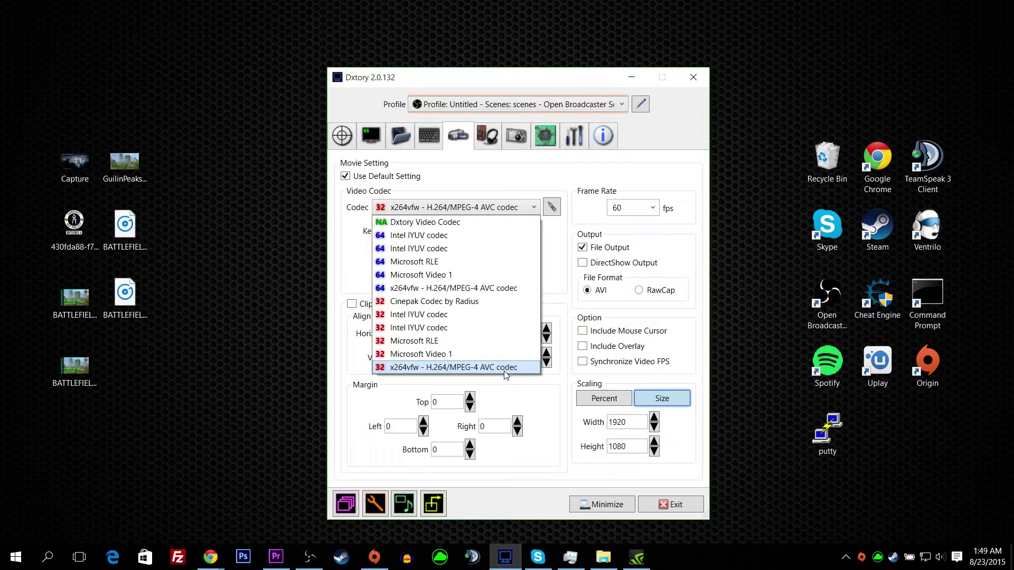
click(521, 195)
click(555, 208)
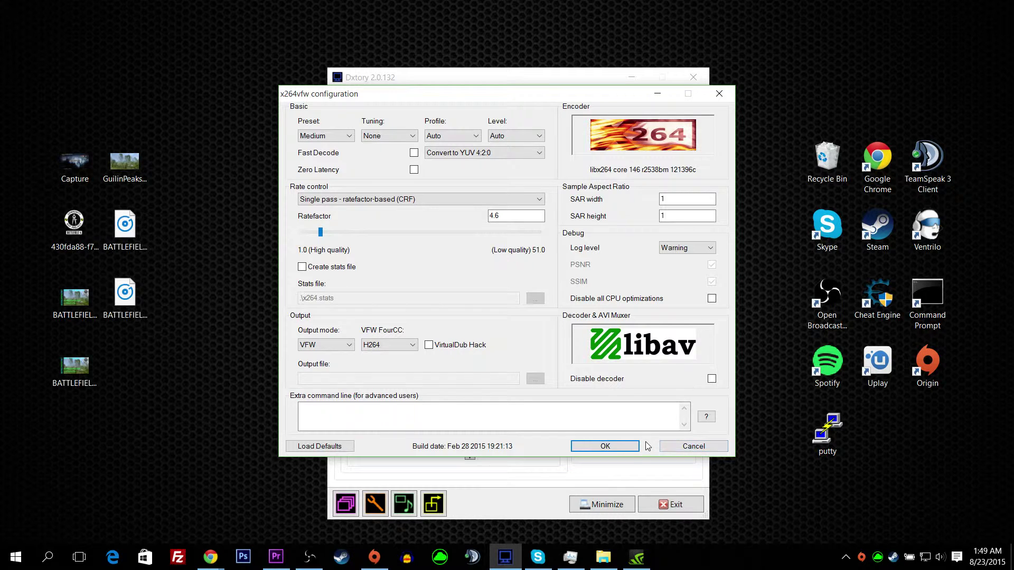
click(606, 446)
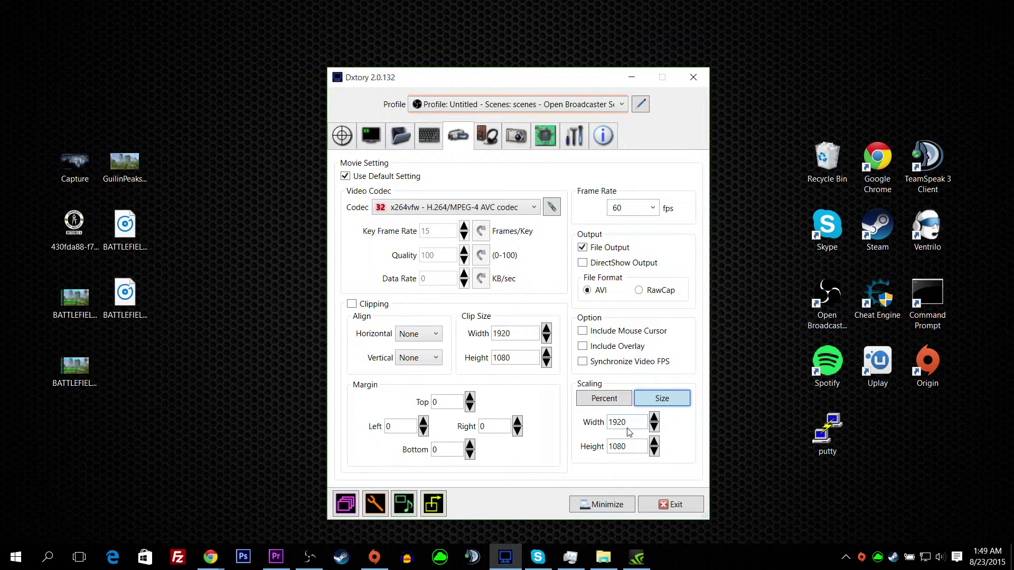
click(611, 404)
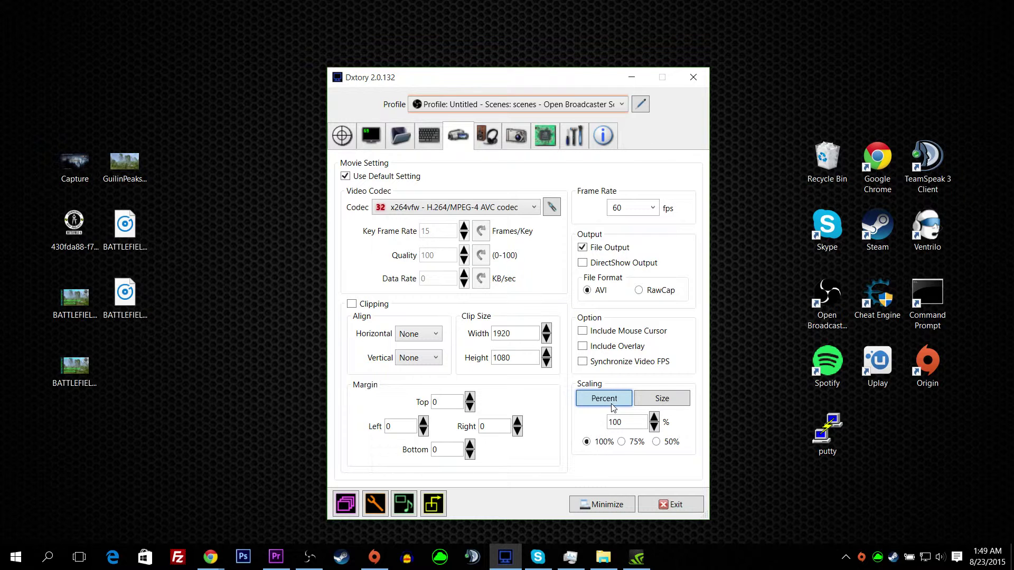
click(658, 404)
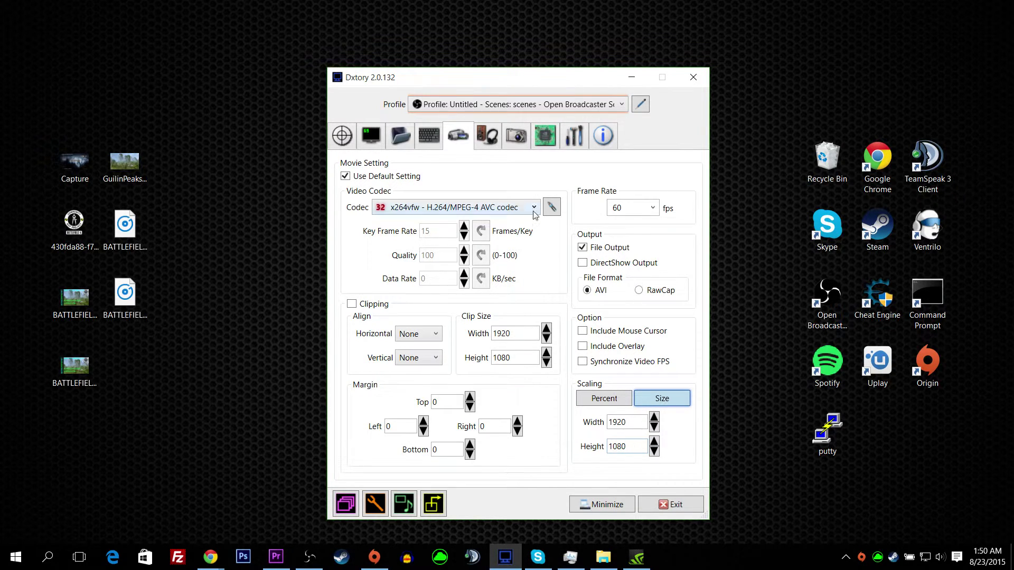
Review the audio settings and the available recording devices, keeping the Headset Microphone selected.
click(495, 139)
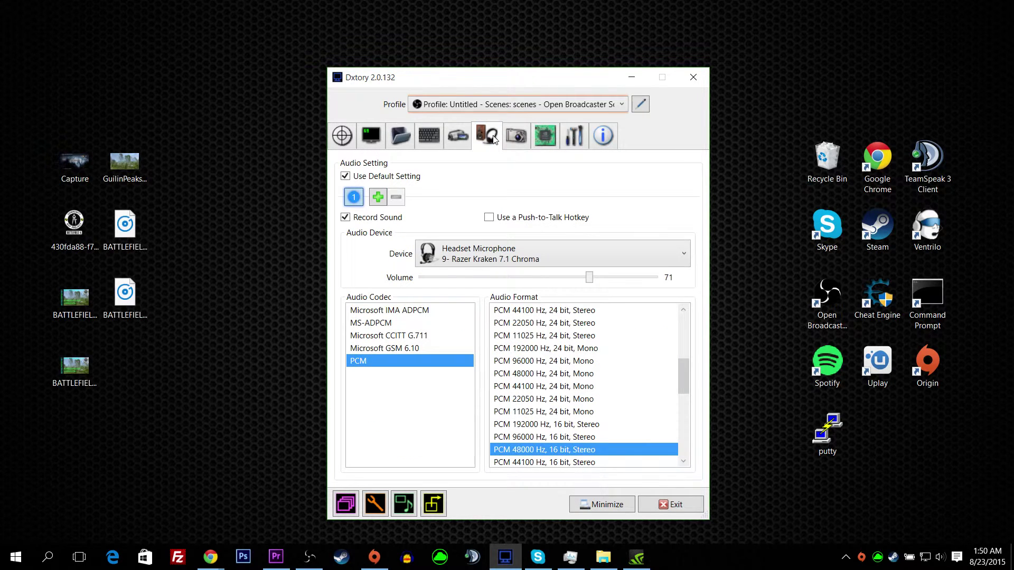
click(541, 247)
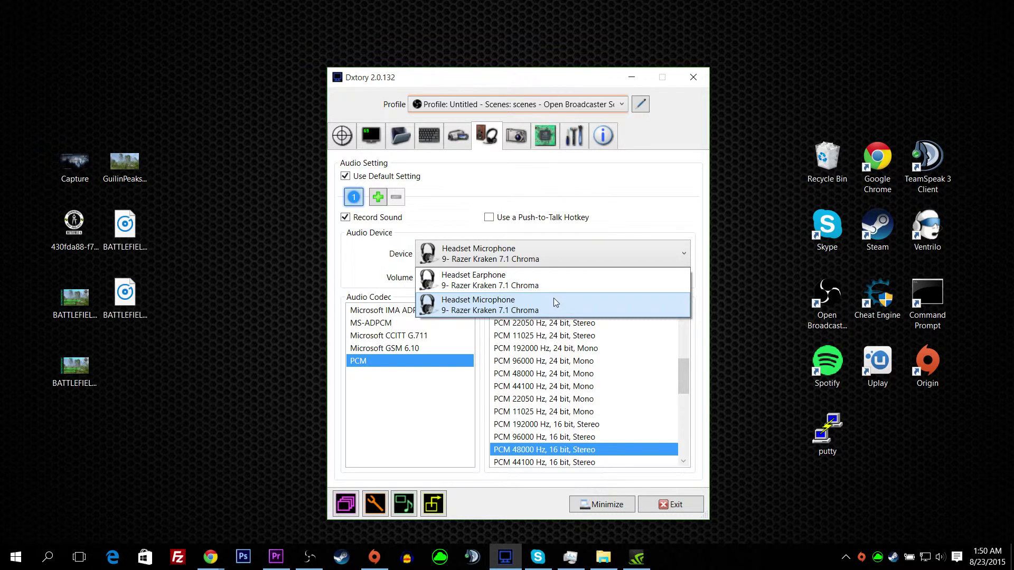
click(351, 266)
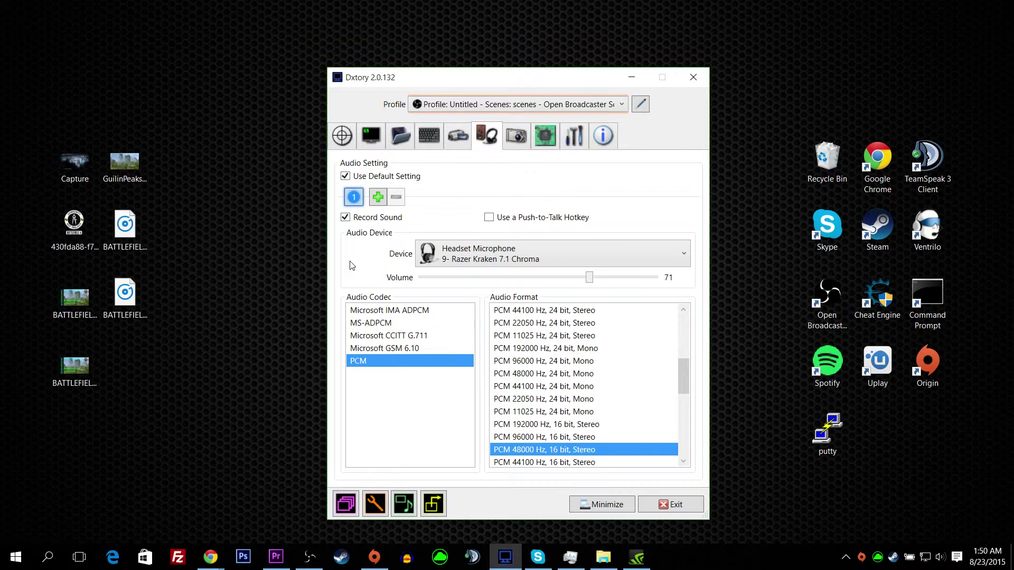
click(612, 261)
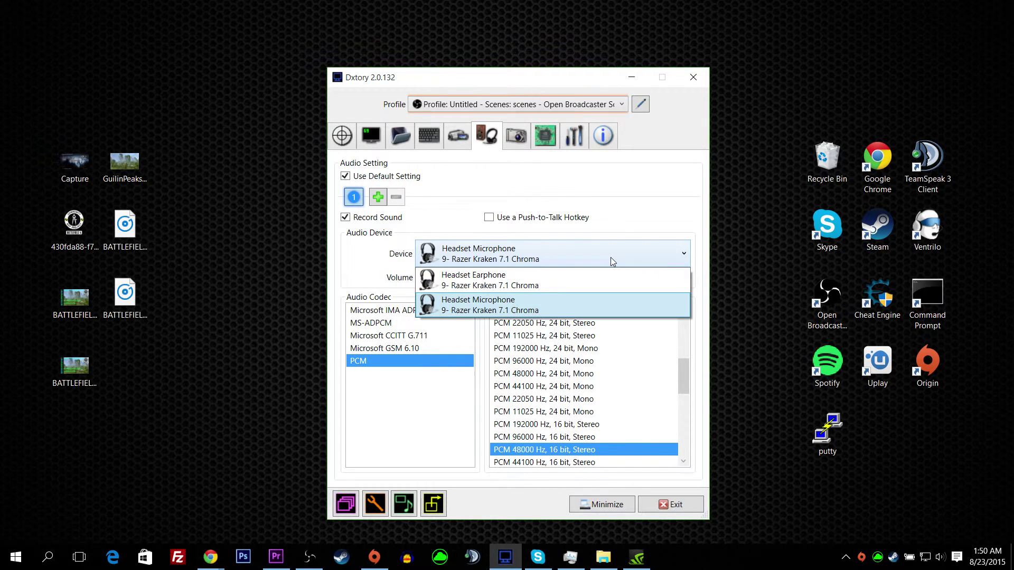
click(611, 258)
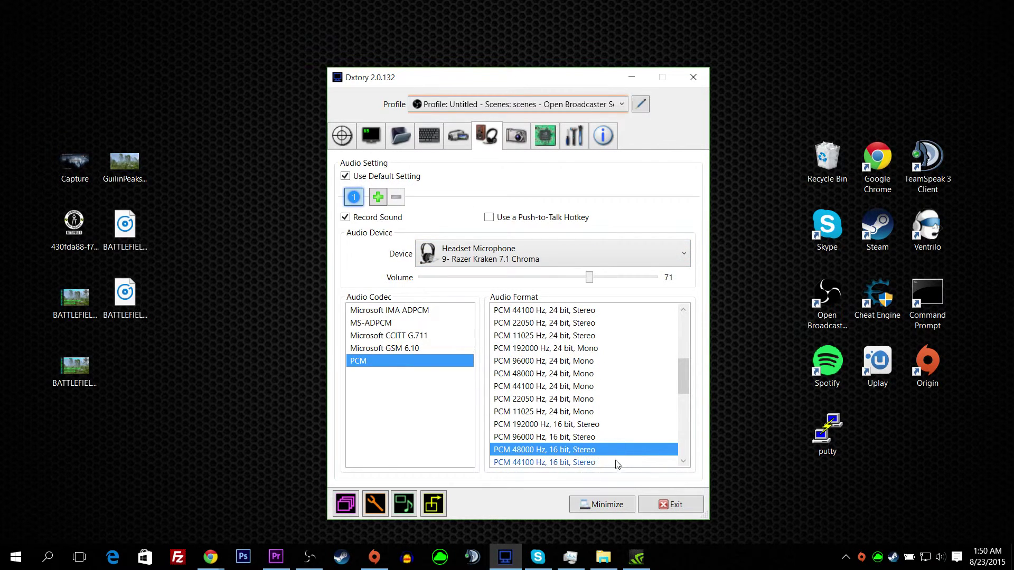
Look through the screenshot, advanced and global settings and the license information.
click(512, 142)
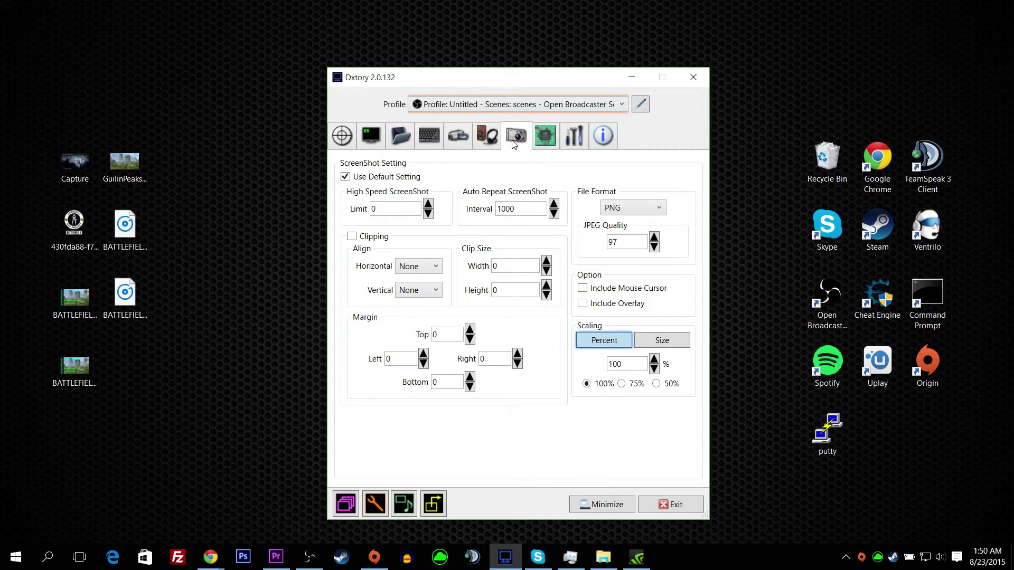
click(540, 140)
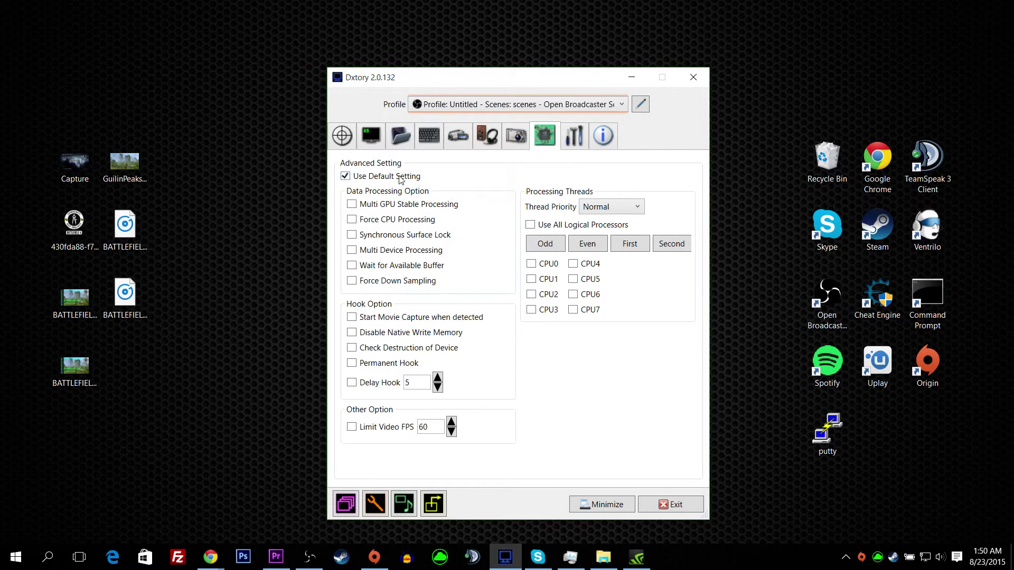
click(581, 137)
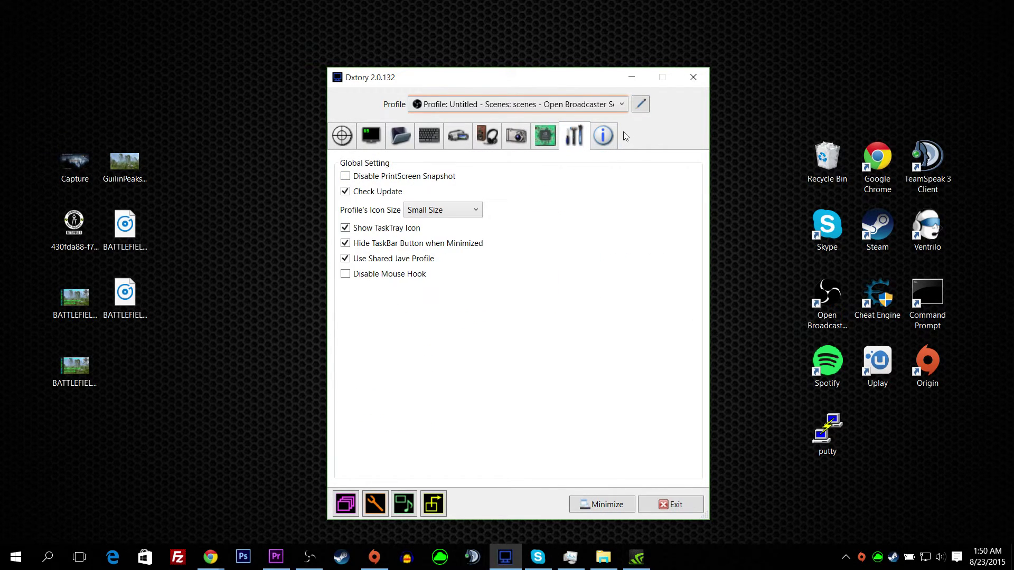
click(598, 139)
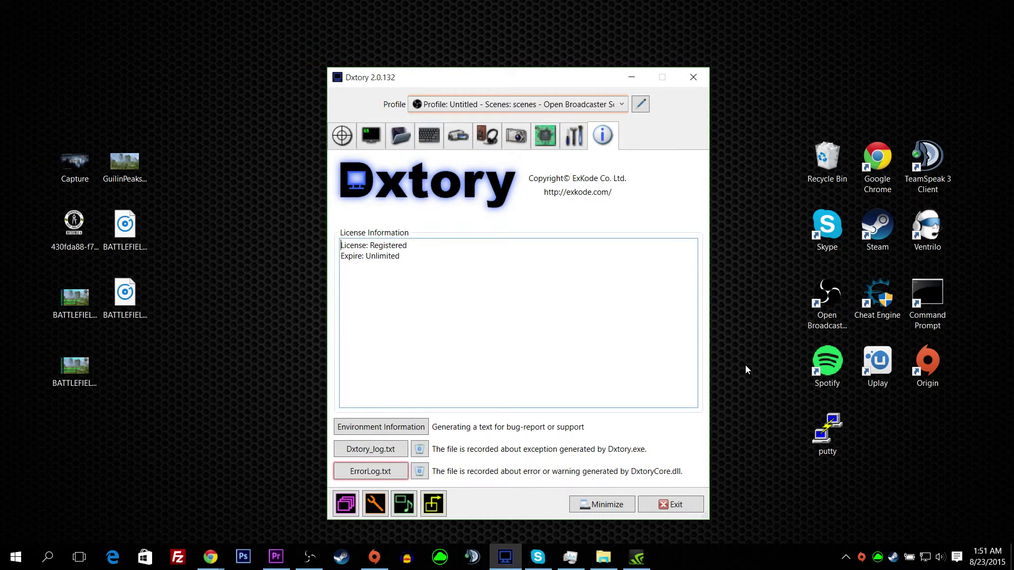